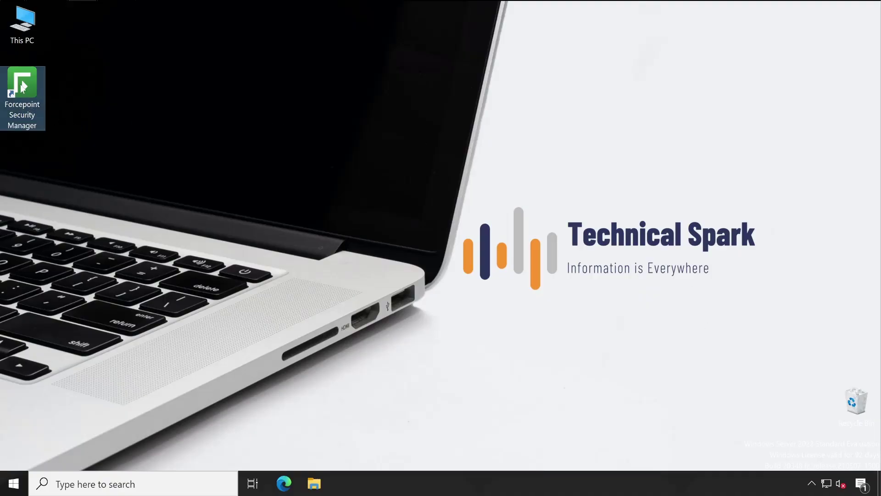
# - Launch Forcepoint Security Manager and enter the Admin user name and password
pyautogui.doubleClick(20, 84)
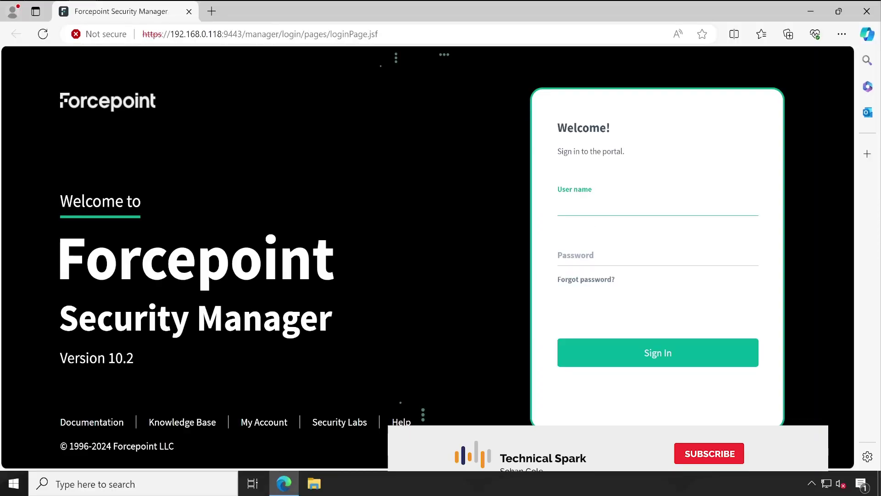
pyautogui.write('Admin')
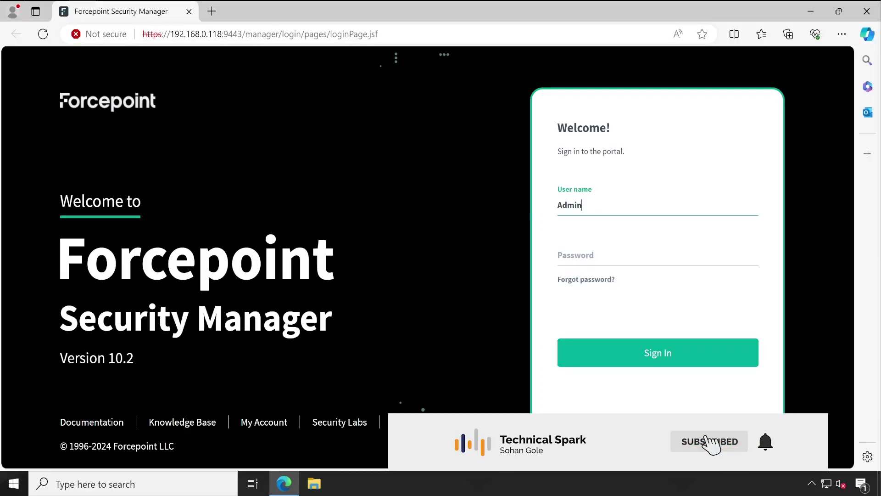
pyautogui.press('Tab')
pyautogui.write('•••••••')
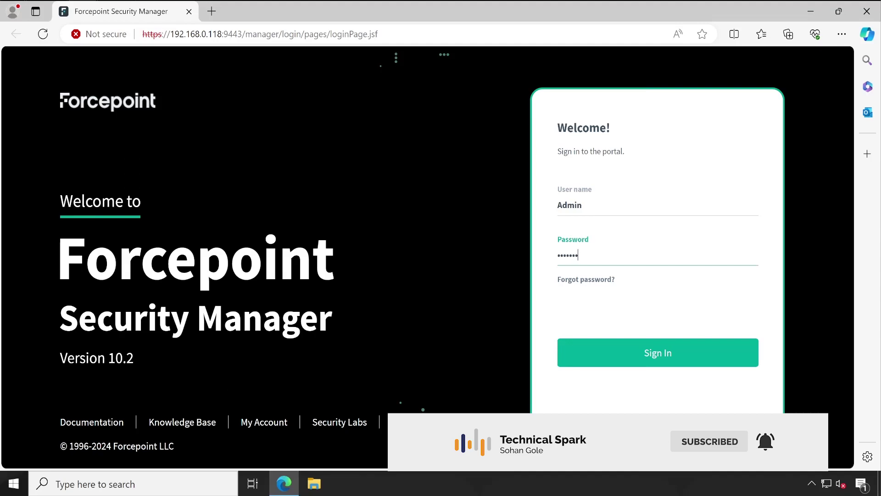
pyautogui.write('•••••')
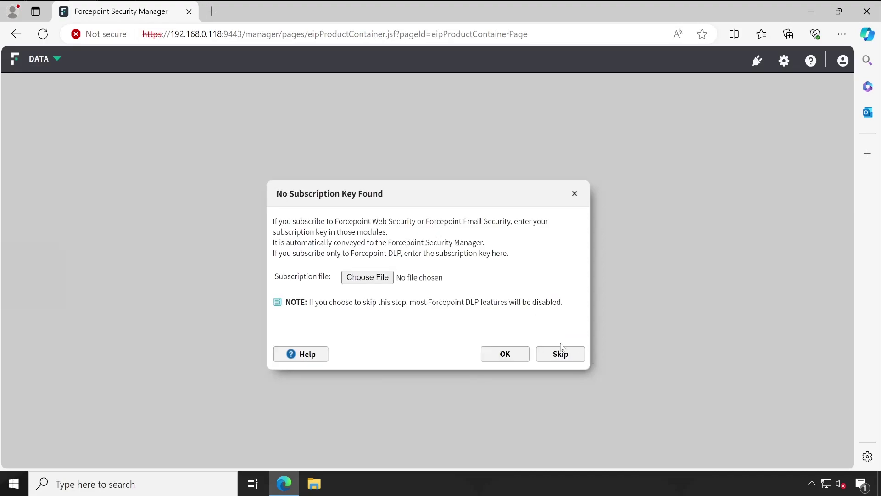
# - Skip the subscription key prompt and go to the Settings > General > Alerts page
pyautogui.click(561, 353)
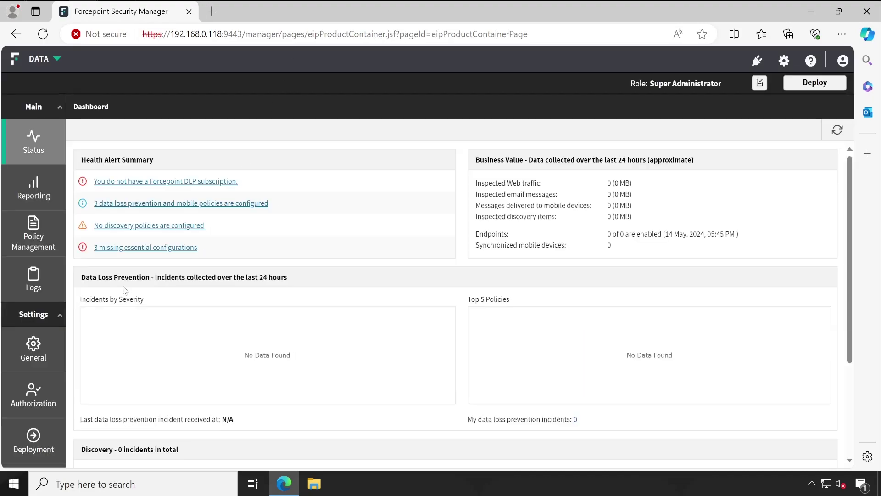
pyautogui.moveTo(33, 349)
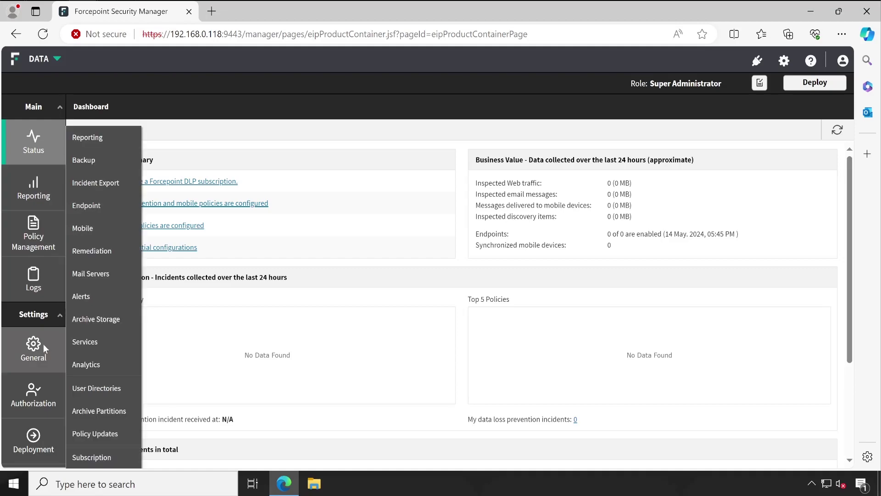
pyautogui.click(93, 303)
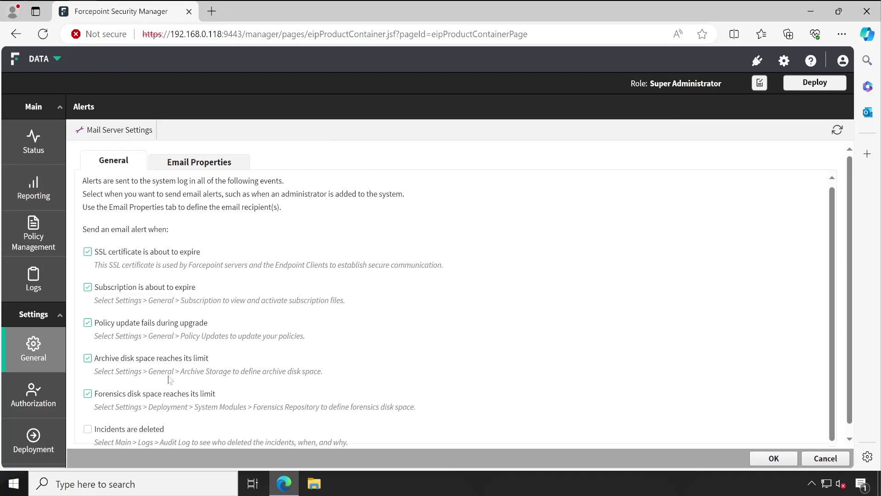
pyautogui.scroll(1, 169, 362)
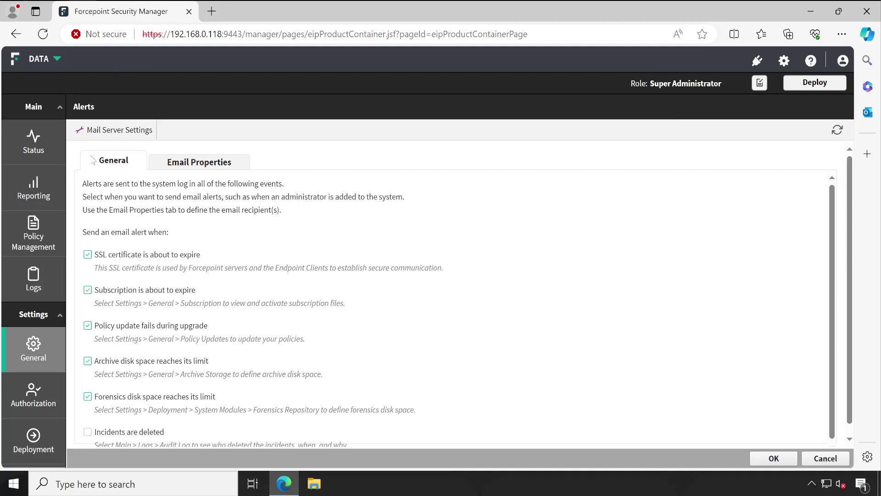
pyautogui.click(110, 131)
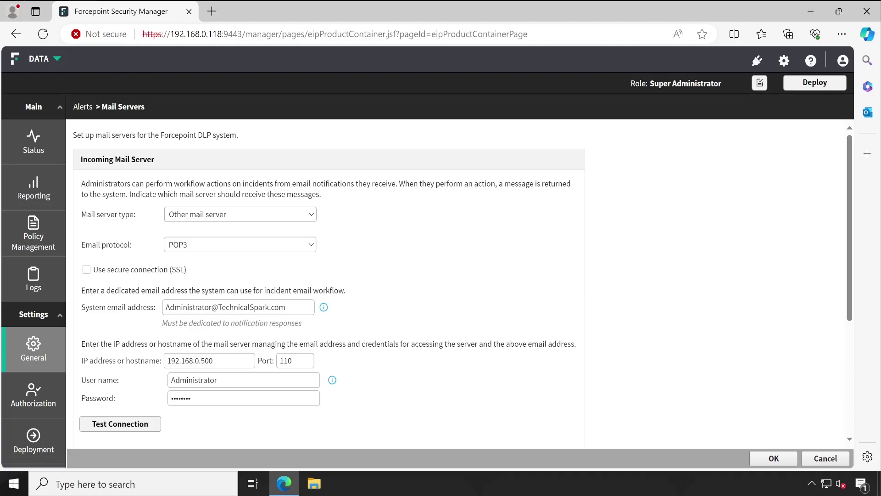
pyautogui.scroll(-4, 274, 405)
pyautogui.scroll(4, 273, 404)
pyautogui.scroll(-5, 419, 354)
pyautogui.scroll(5, 419, 354)
pyautogui.scroll(-2, 419, 354)
pyautogui.scroll(-2, 419, 354)
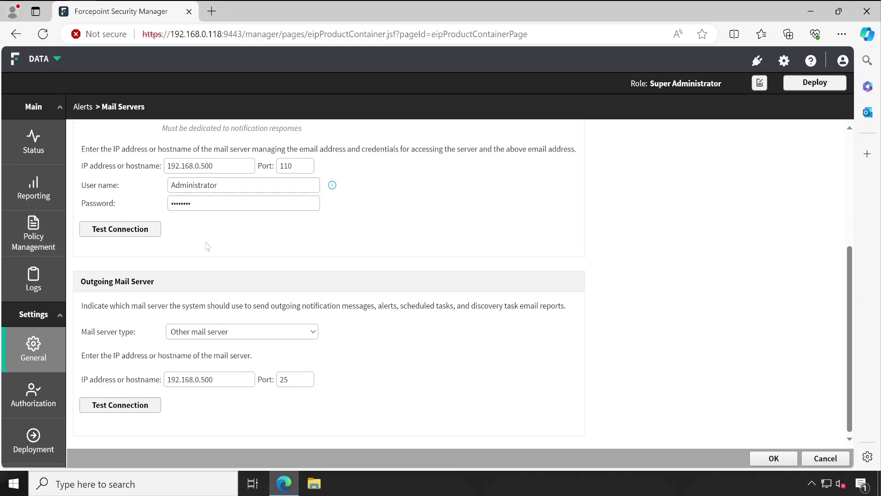
pyautogui.click(49, 360)
pyautogui.click(105, 297)
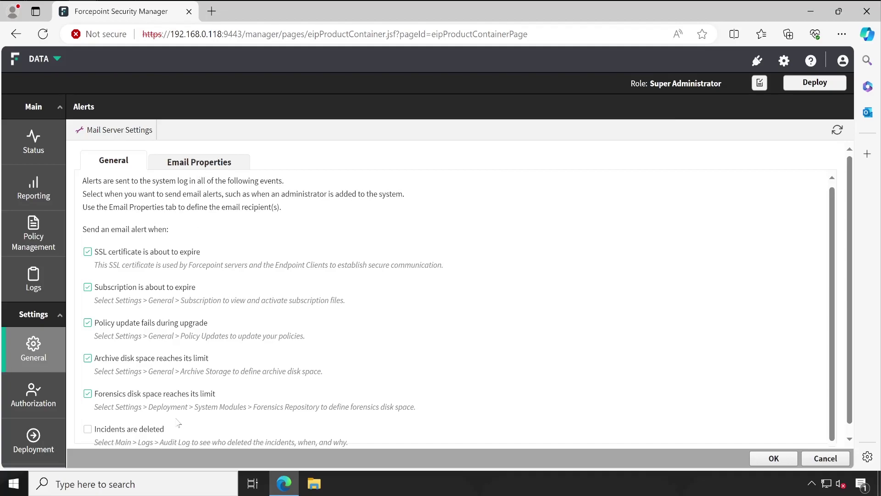
# - Enable the 'Incidents are deleted' alert and autofill the alert sender email address
pyautogui.click(88, 429)
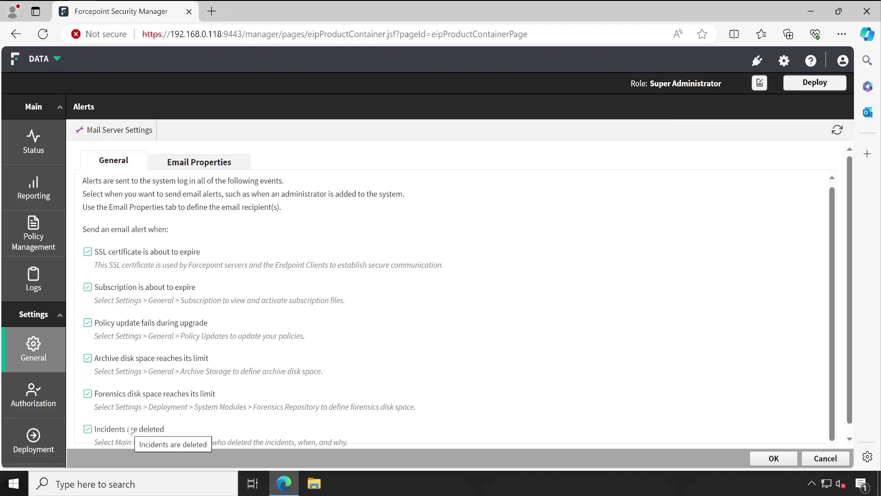
pyautogui.click(219, 168)
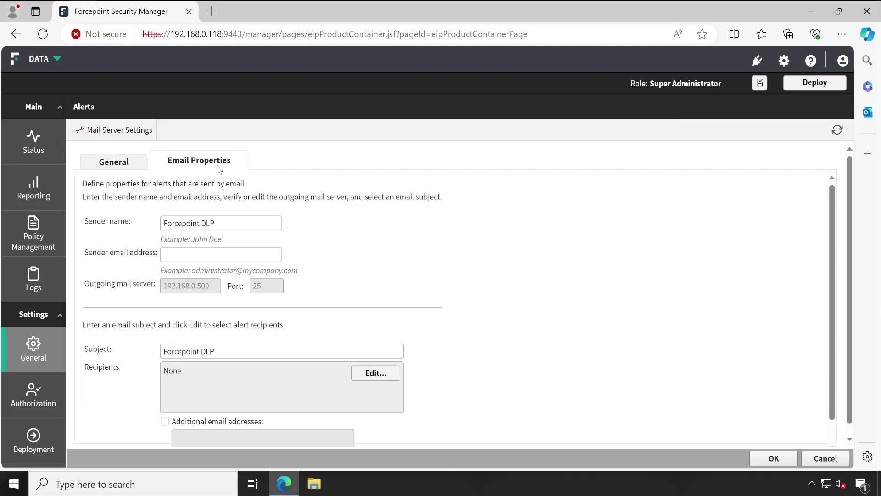
pyautogui.tripleClick(189, 223)
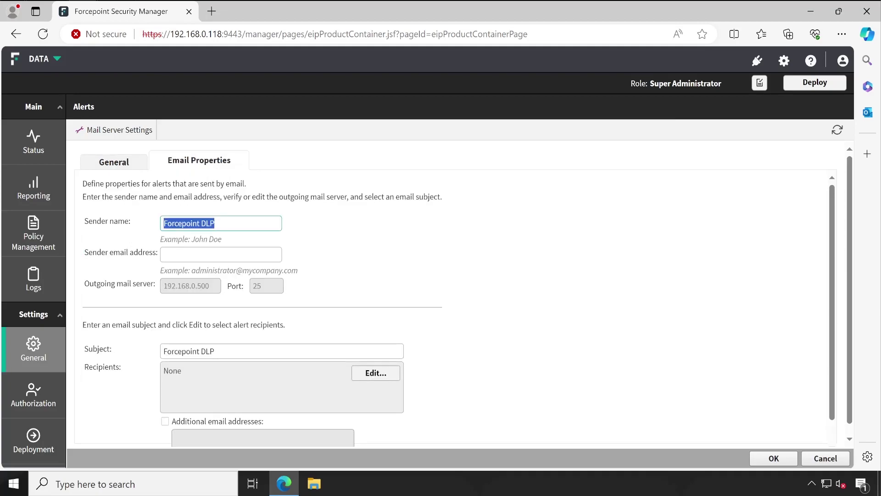
pyautogui.click(220, 254)
pyautogui.click(256, 297)
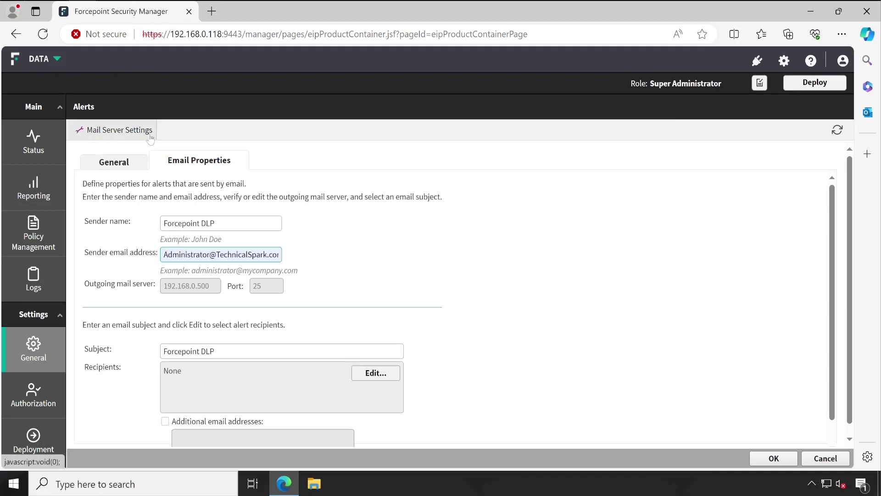
# - Clear a stray text selection and open the Recipients picker for alert emails
pyautogui.scroll(-1, 111, 358)
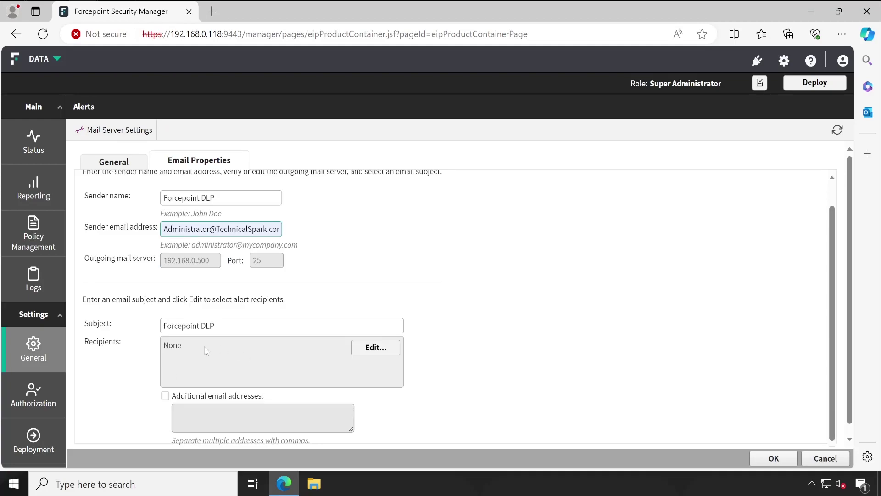
pyautogui.moveTo(206, 351); pyautogui.dragTo(168, 349)
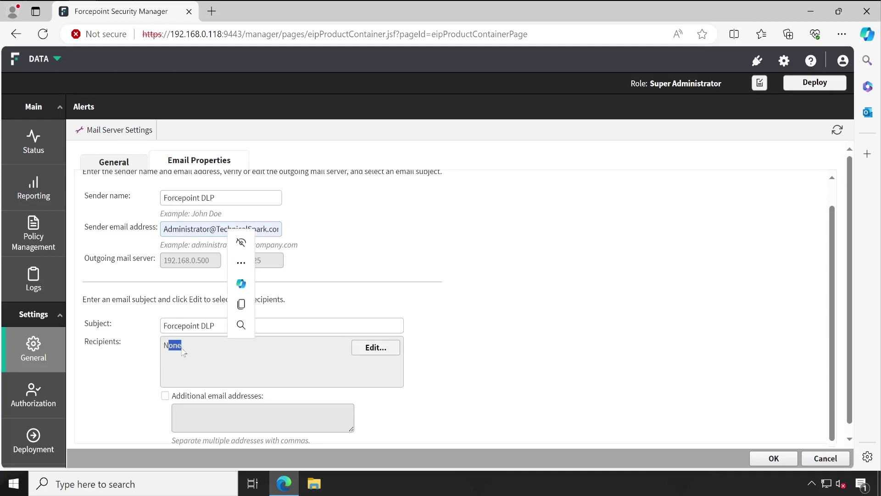
pyautogui.click(199, 356)
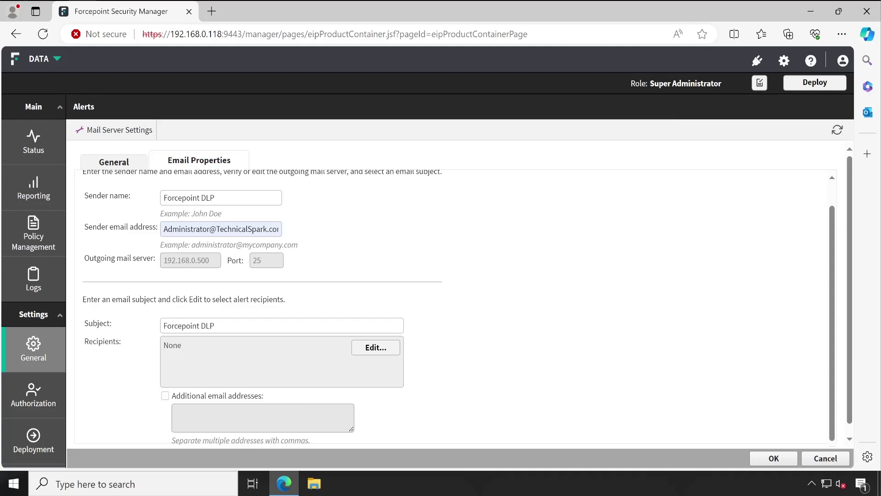
pyautogui.click(382, 348)
pyautogui.scroll(-1, 177, 394)
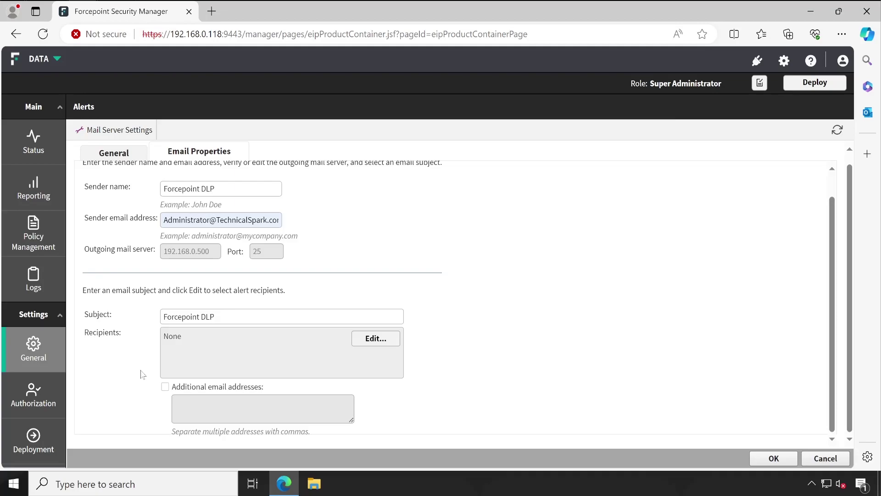
# - Try 'dfdfd@sfdf' as an additional address, then untick additional addresses and return to General
pyautogui.click(166, 387)
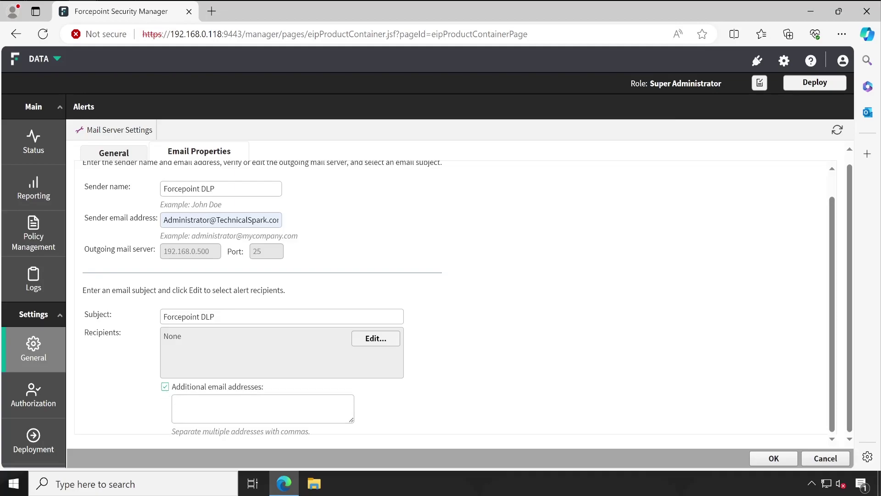
pyautogui.click(260, 407)
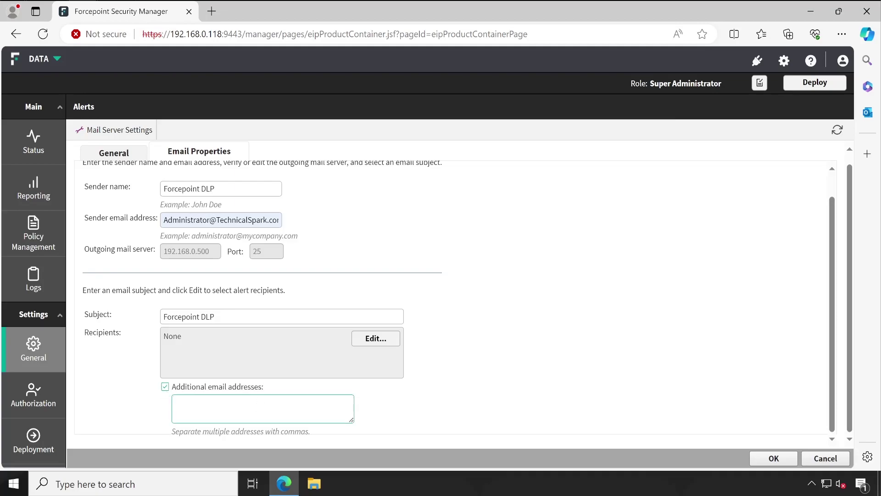
pyautogui.write('dfdfd')
pyautogui.write('@sfdf')
pyautogui.press('BackSpace')
pyautogui.press('BackSpace')
pyautogui.press('BackSpace')
pyautogui.click(165, 387)
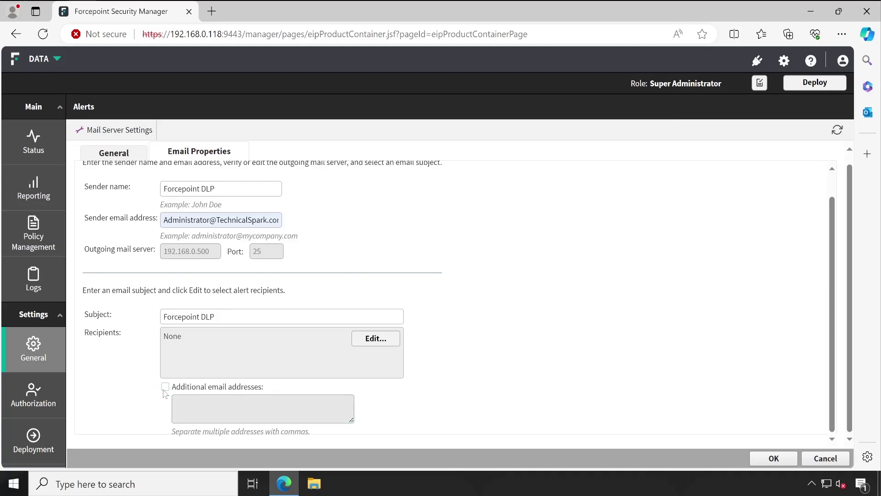
pyautogui.click(103, 153)
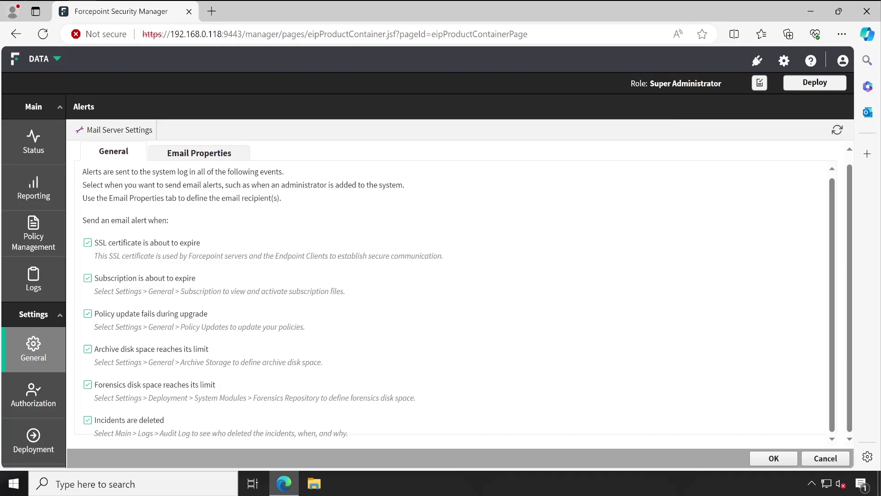
# - Review the alert sender, subject and recipient fields under Email Properties
pyautogui.click(205, 154)
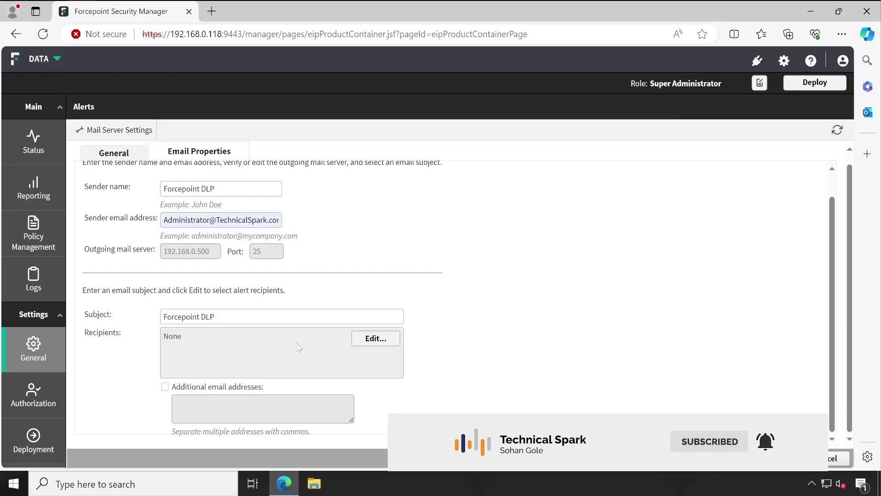
pyautogui.scroll(1, 299, 347)
pyautogui.scroll(-1, 299, 347)
pyautogui.scroll(1, 299, 342)
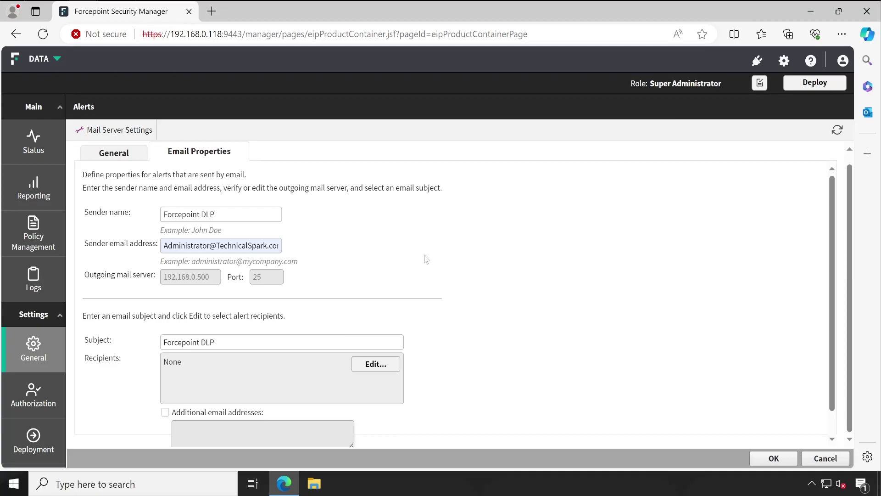
pyautogui.scroll(-1, 583, 258)
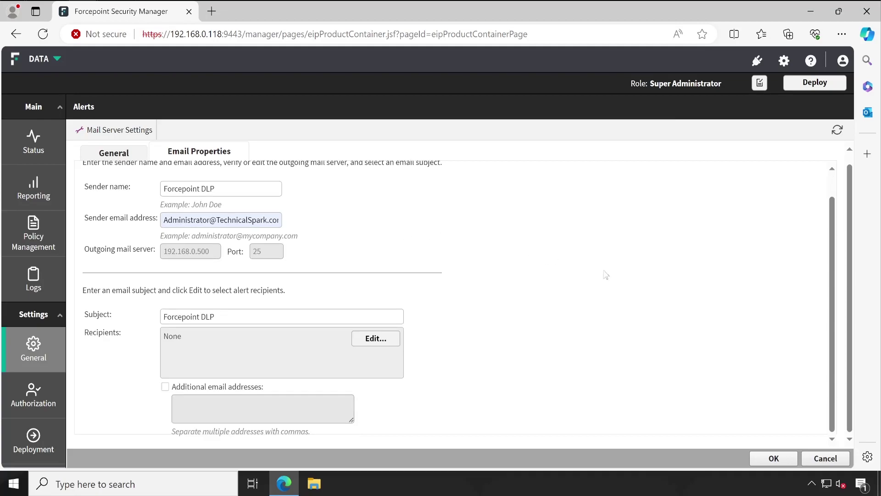
# - Save the alert configuration with OK
pyautogui.click(773, 458)
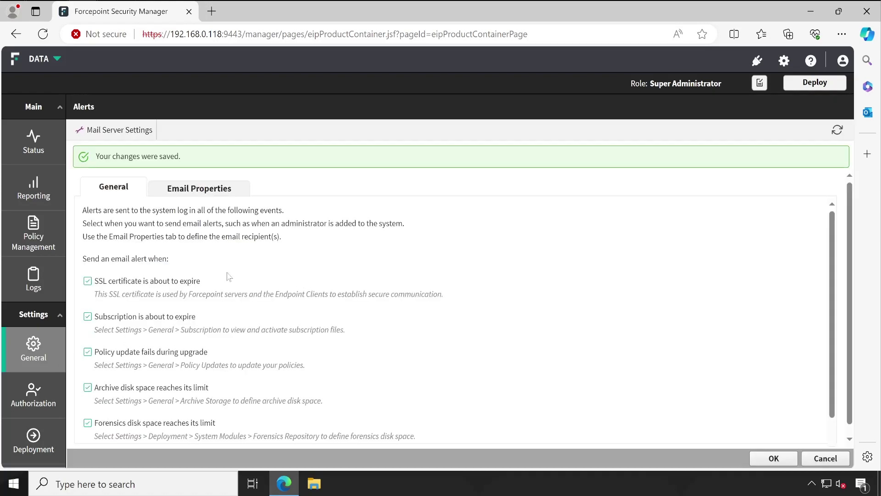